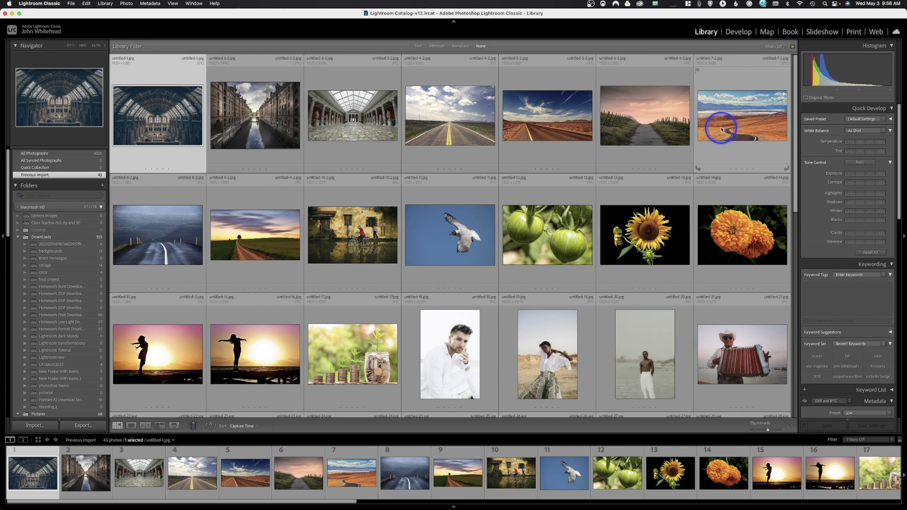
# - Bring up the Apple menu over the Library's 43-photo Previous Import grid
pyautogui.moveTo(722, 130)
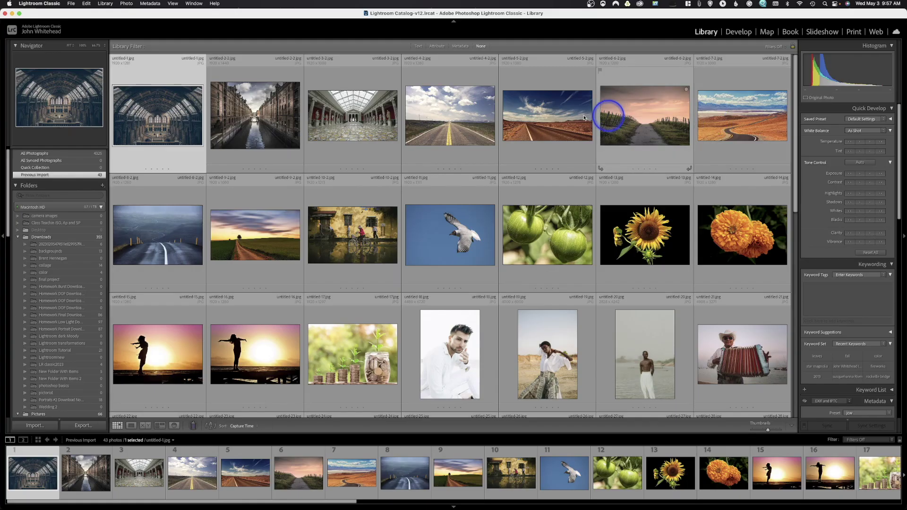
pyautogui.click(9, 2)
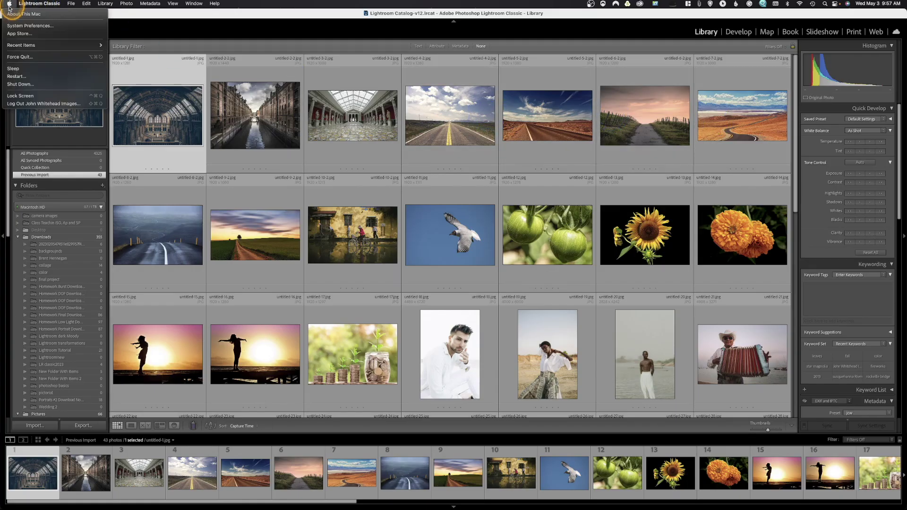
# - Review About This Mac (macOS Monterey 12.6.3, 64 GB memory, Radeon Pro 5700), then close it
pyautogui.click(13, 15)
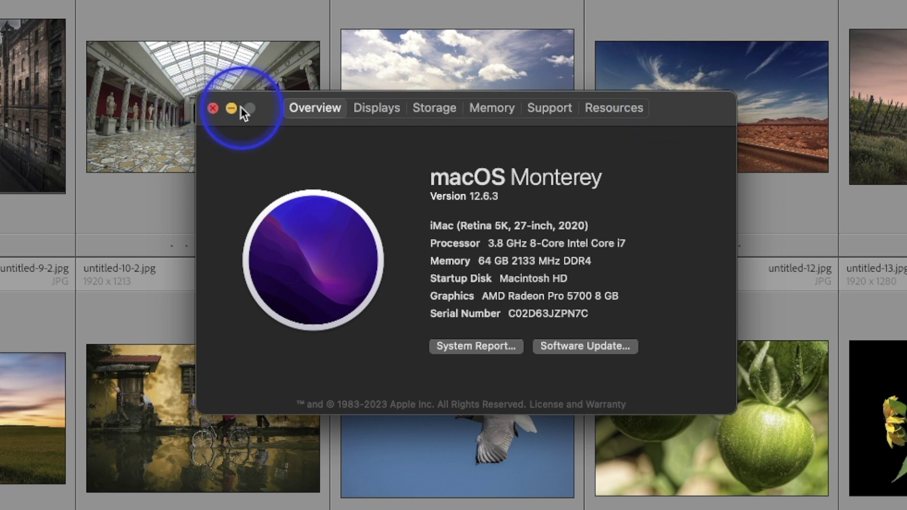
pyautogui.moveTo(682, 121); pyautogui.dragTo(644, 156)
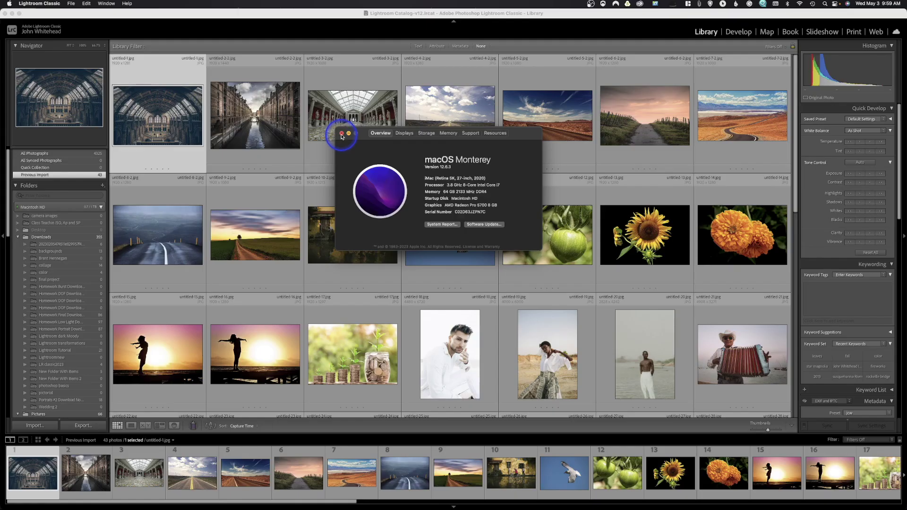
pyautogui.click(342, 134)
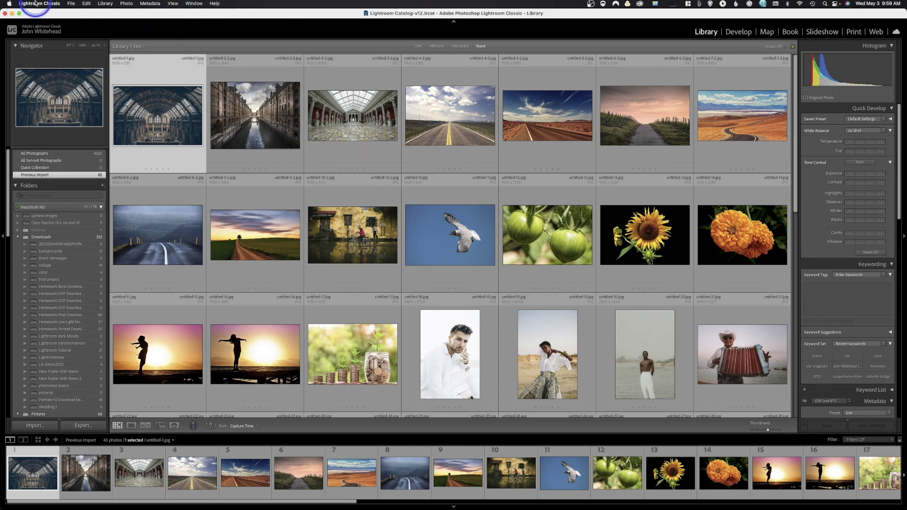
# - Check Lightroom's Performance preferences, Auto GPU and the 20.0 GB Camera Raw cache, then close them
pyautogui.click(36, 3)
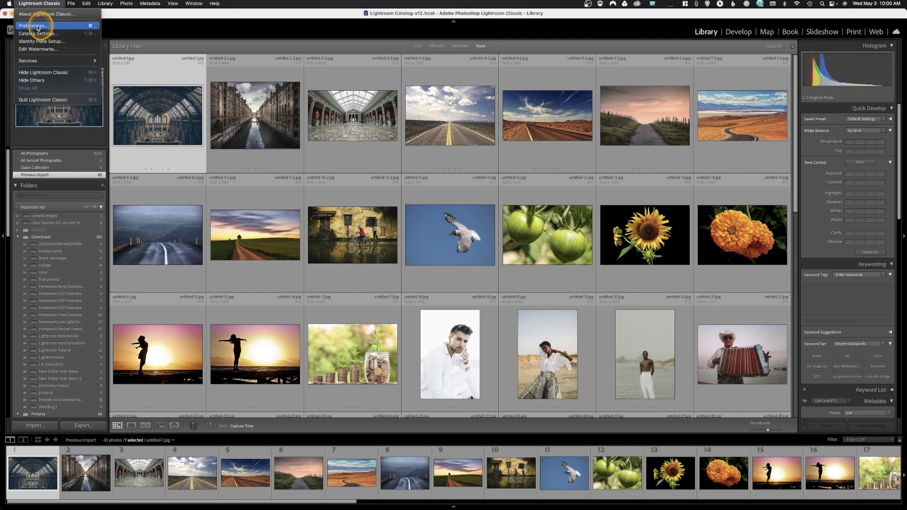
pyautogui.click(38, 26)
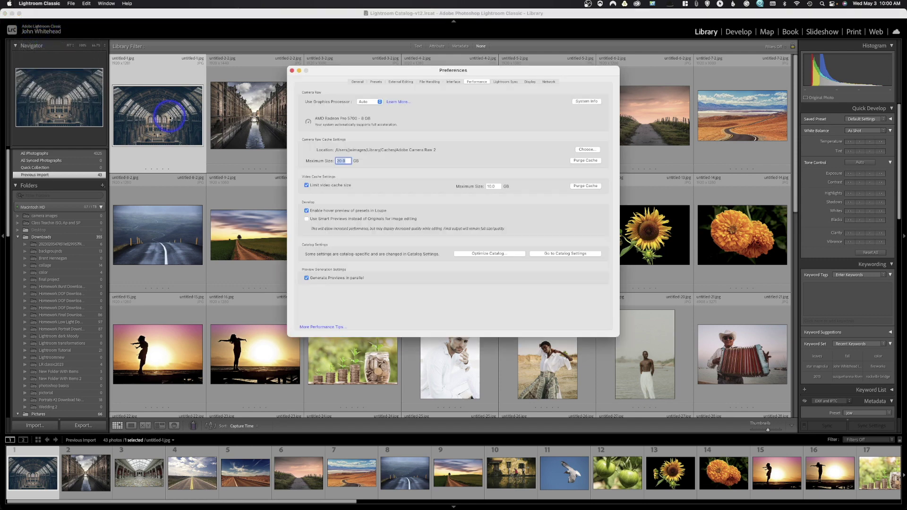
pyautogui.moveTo(492, 71); pyautogui.dragTo(490, 84)
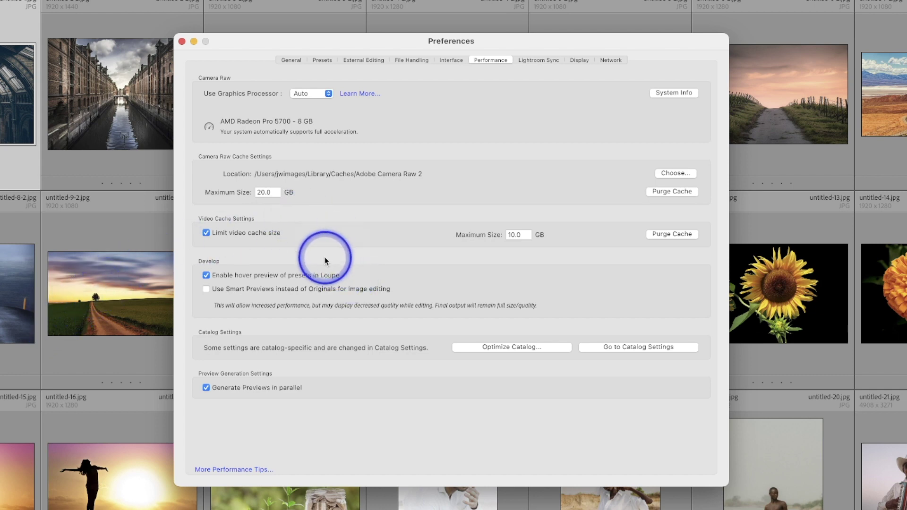
pyautogui.click(287, 192)
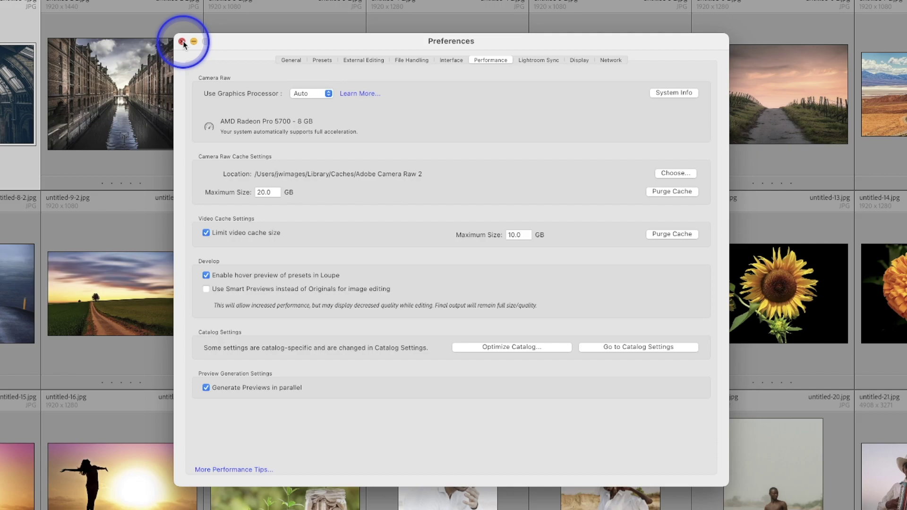
pyautogui.click(181, 41)
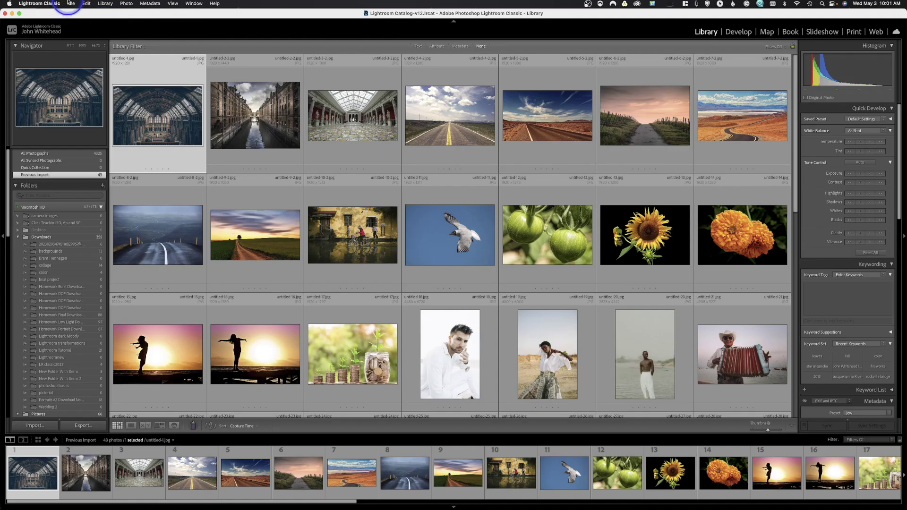
# - Optimize the Lightroom catalog with File > Optimize Catalog
pyautogui.click(69, 3)
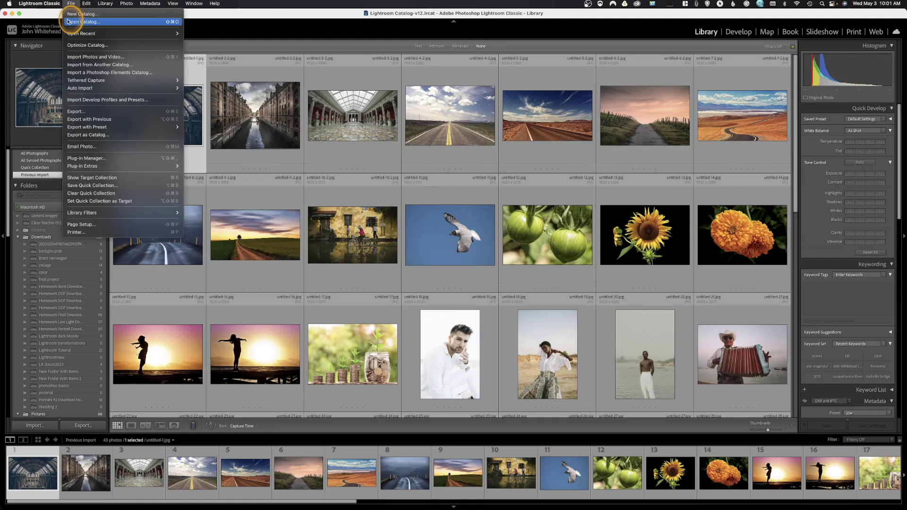
pyautogui.click(75, 45)
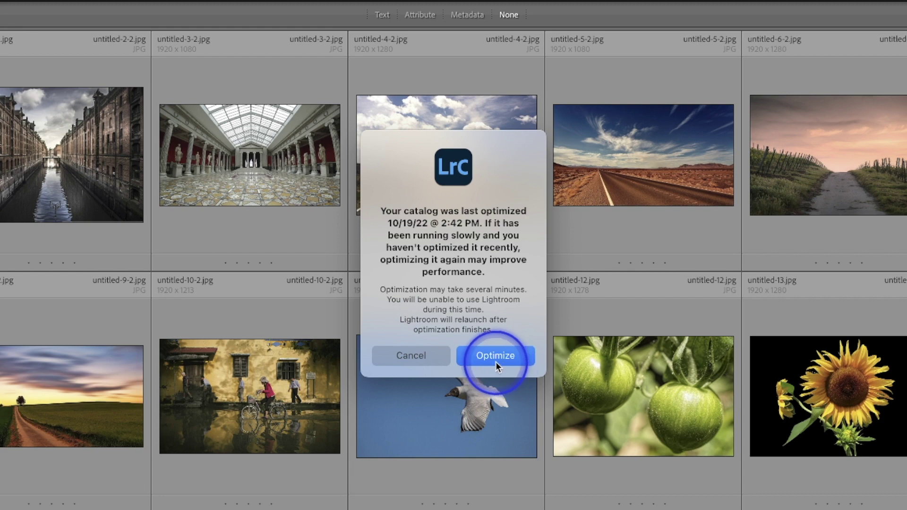
pyautogui.click(411, 355)
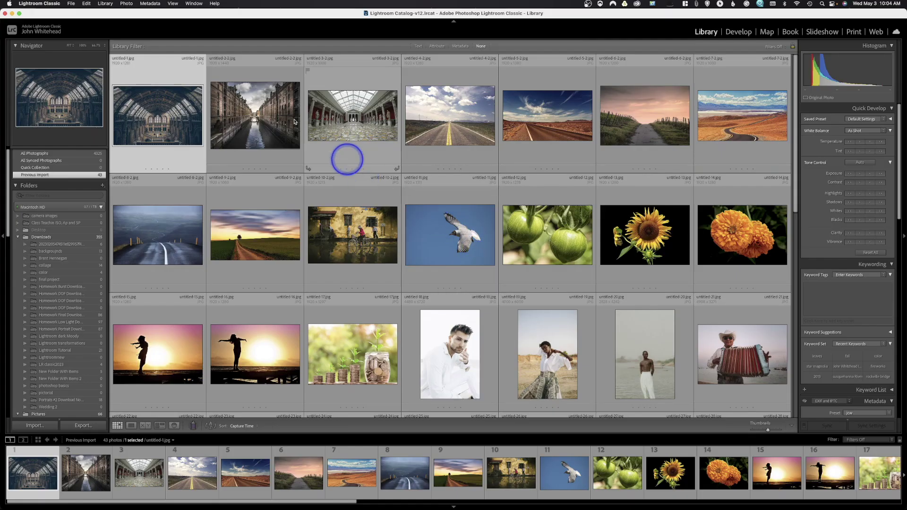
pyautogui.click(45, 3)
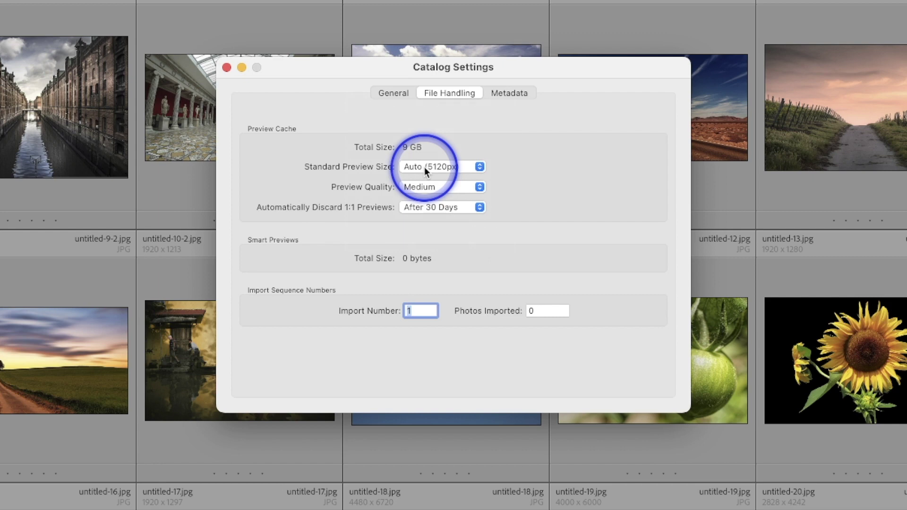
# - Set standard previews to Auto (5120px) and quality to Low, and discard 1:1 previews after 30 days
pyautogui.click(424, 166)
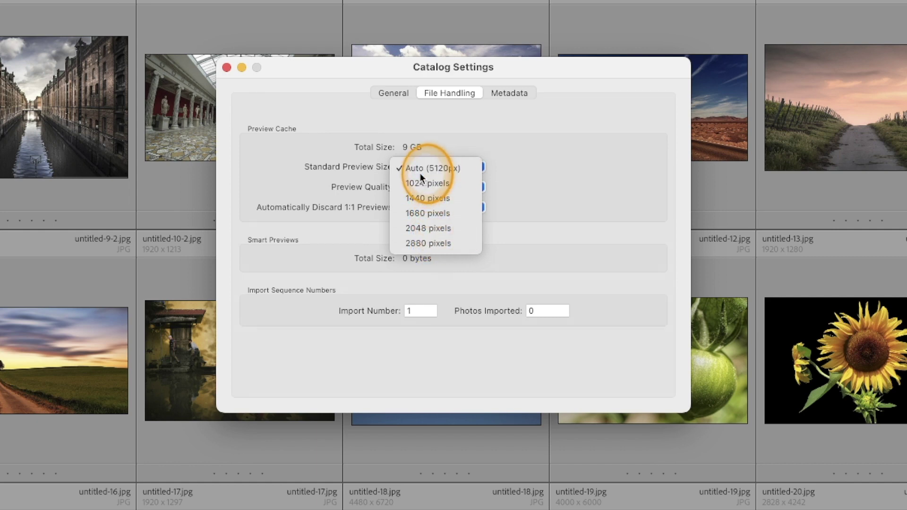
pyautogui.click(419, 174)
pyautogui.click(428, 187)
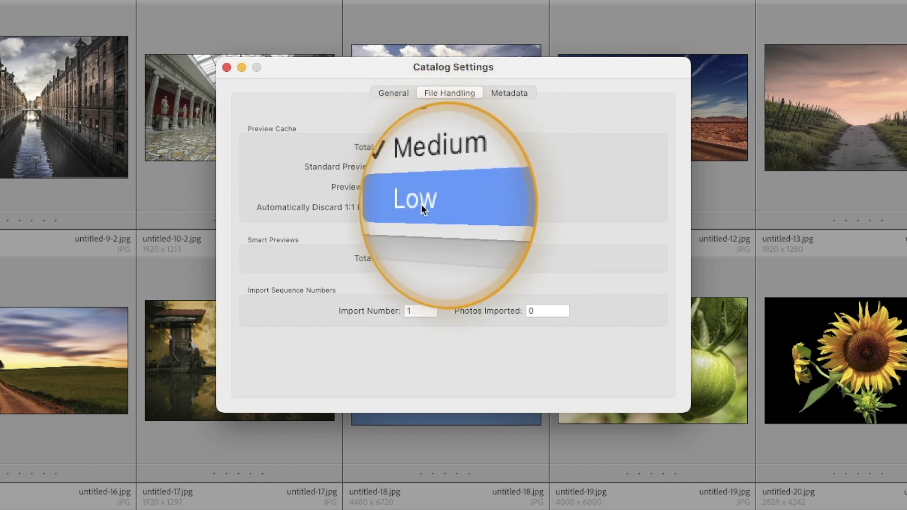
pyautogui.click(422, 205)
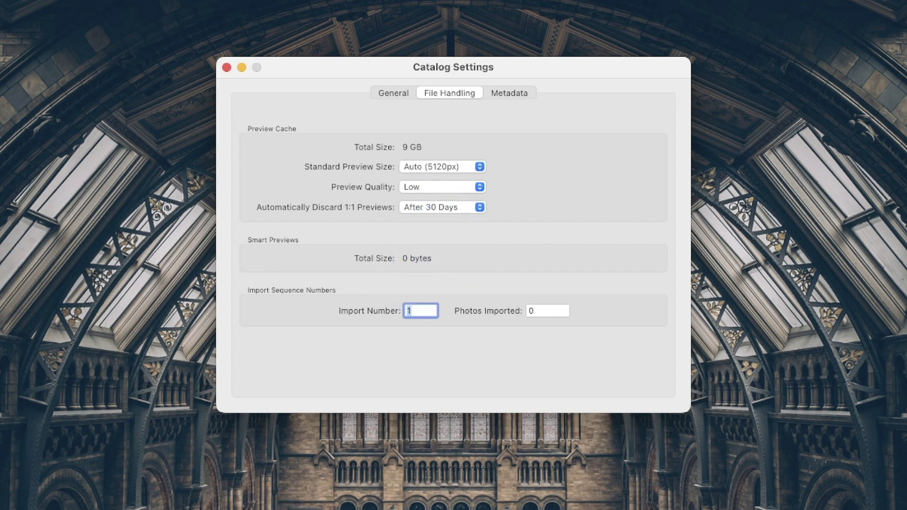
pyautogui.click(421, 209)
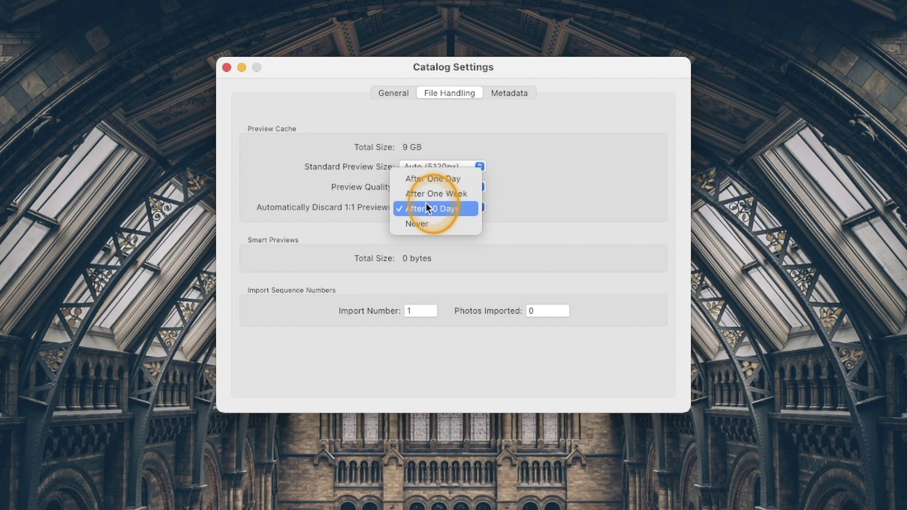
pyautogui.click(426, 207)
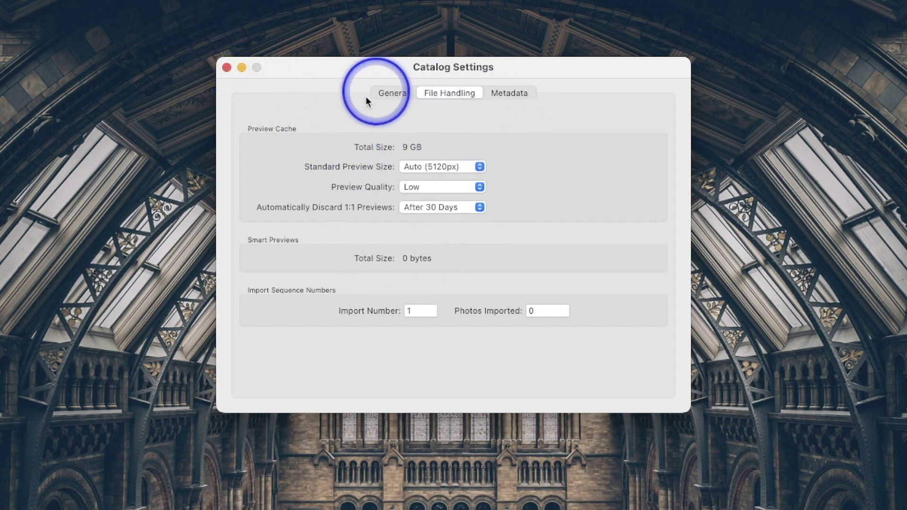
# - Close Catalog Settings, switch to Grid view and select all 43 photos
pyautogui.click(226, 68)
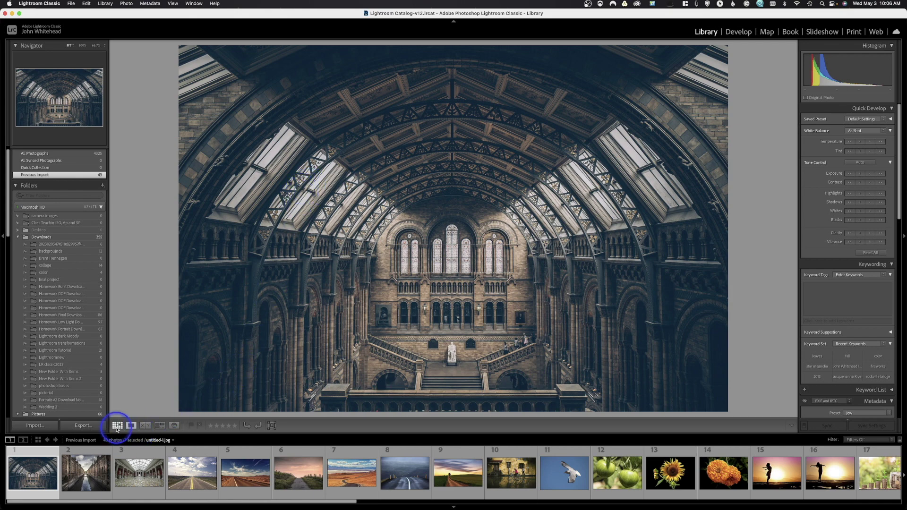
pyautogui.click(118, 426)
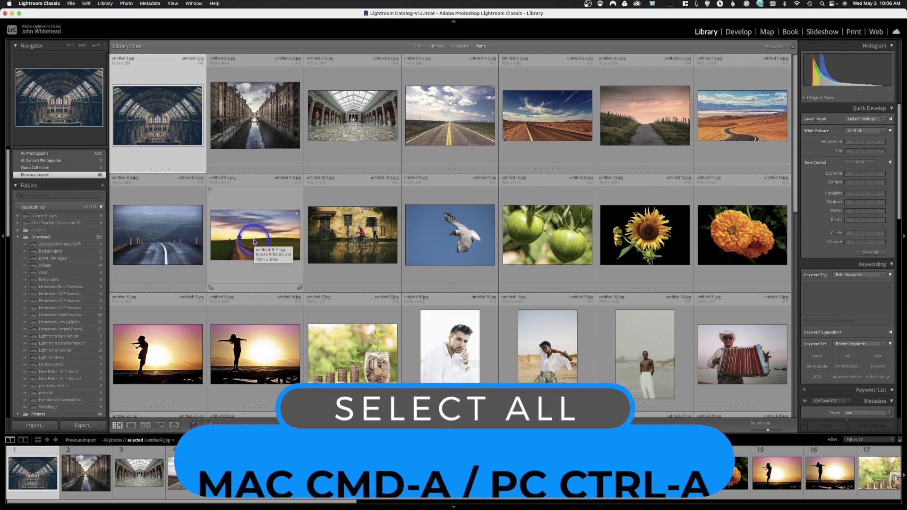
pyautogui.press('super+a')
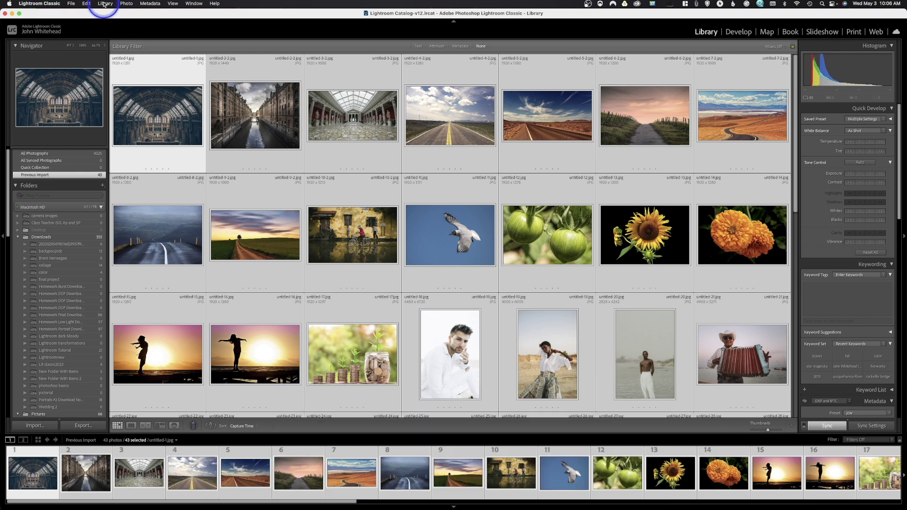
pyautogui.click(104, 3)
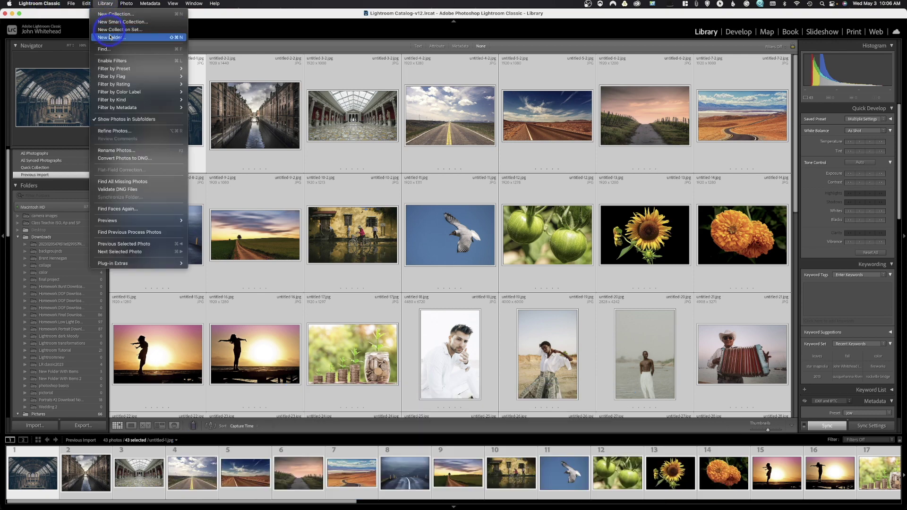
pyautogui.moveTo(138, 226)
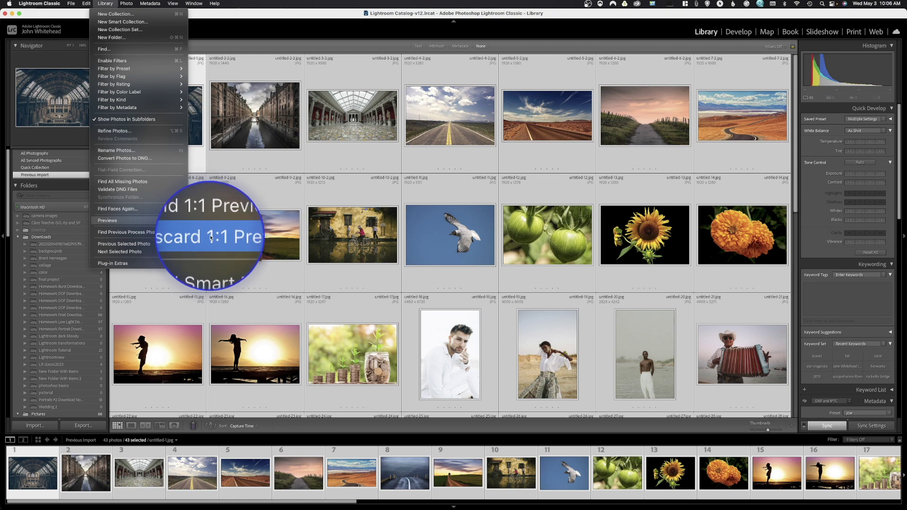
pyautogui.click(223, 238)
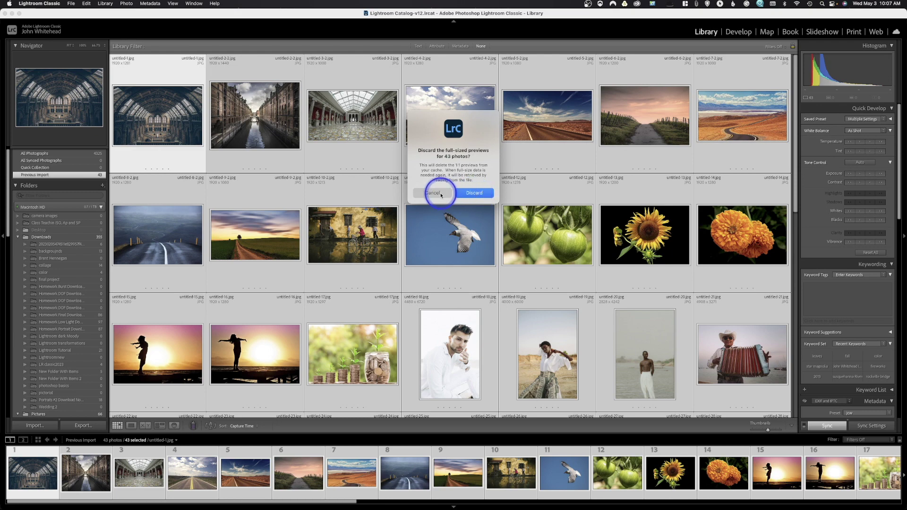
pyautogui.click(433, 193)
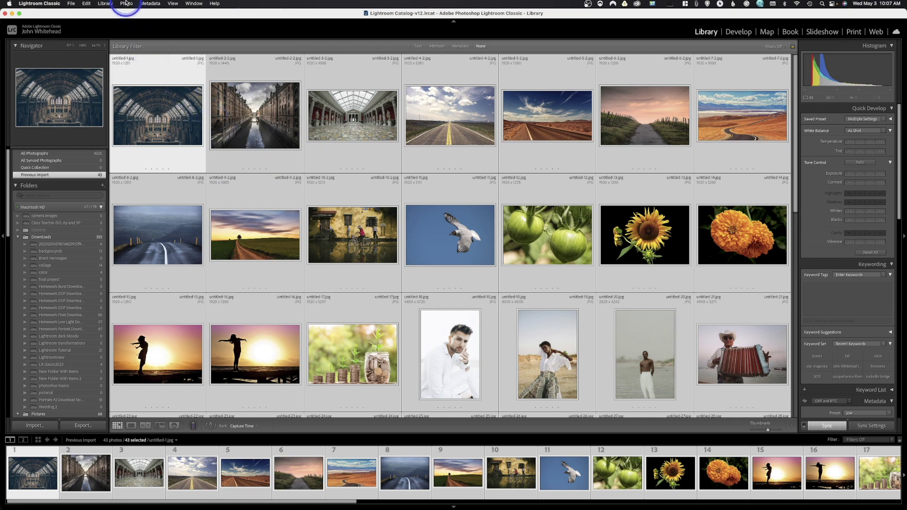
# - Remove all 43 selected photos from the catalog with Photo > Remove Photos from Catalog
pyautogui.click(126, 3)
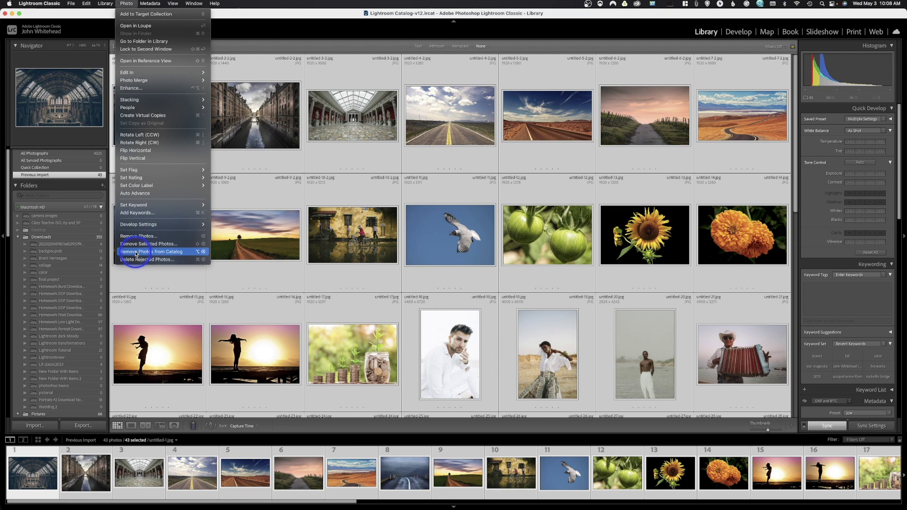
pyautogui.click(136, 252)
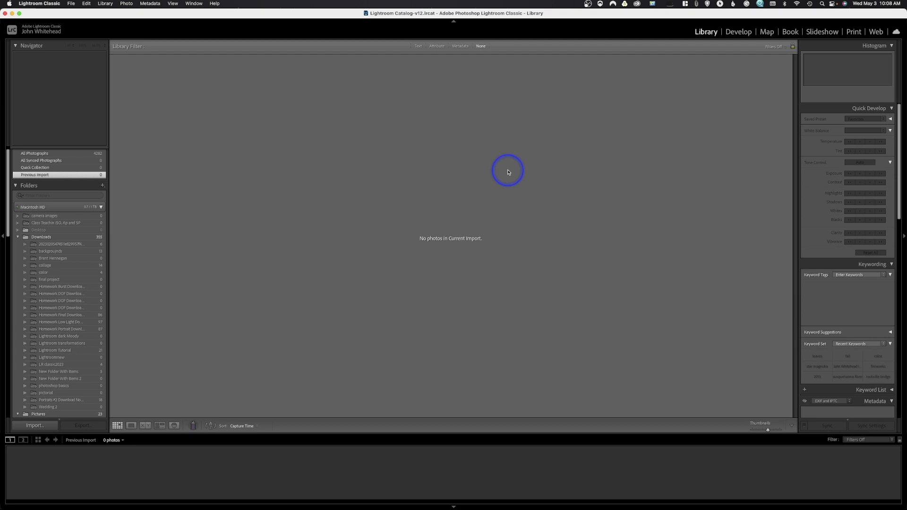
pyautogui.moveTo(5, 301)
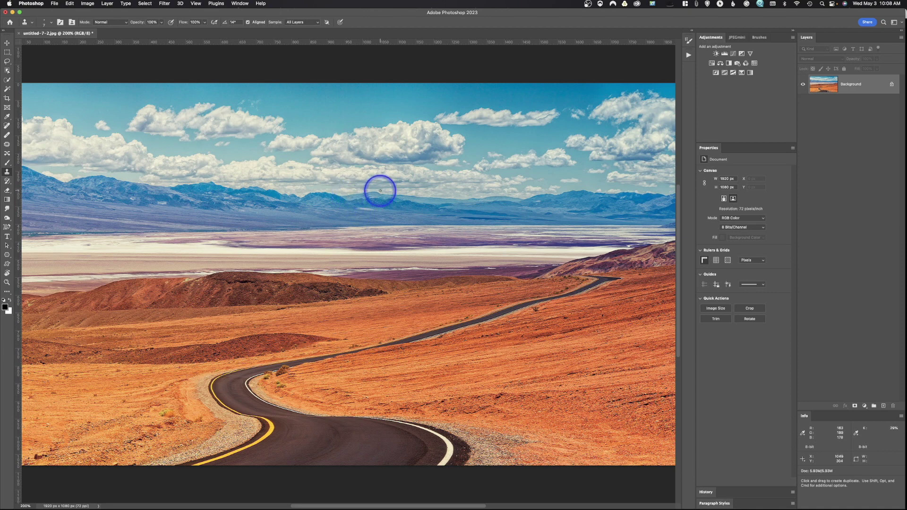
# - Show Photoshop's Performance preferences with memory usage, graphics processor and history/cache settings
pyautogui.click(31, 4)
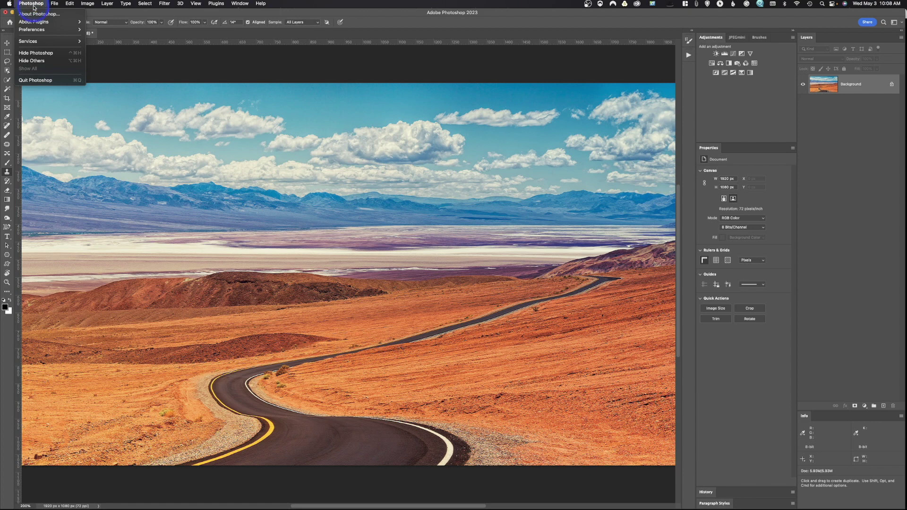
pyautogui.moveTo(47, 29)
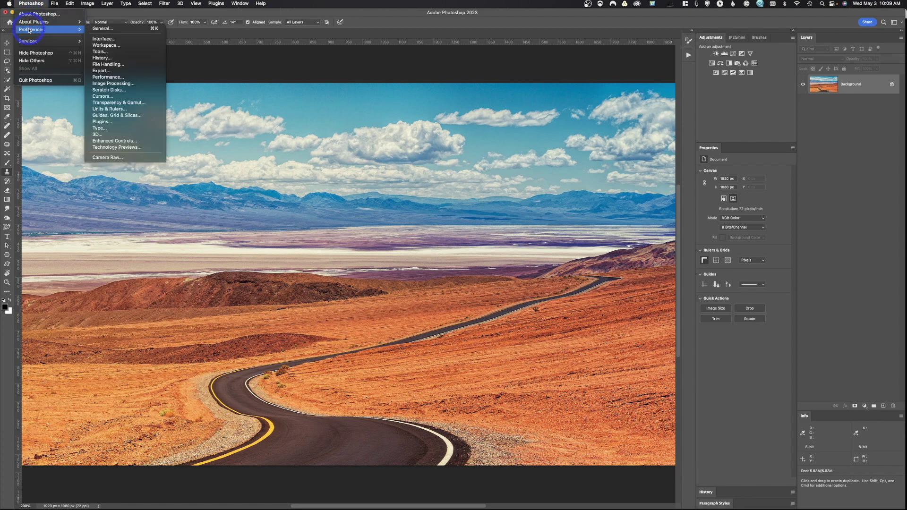
pyautogui.click(102, 30)
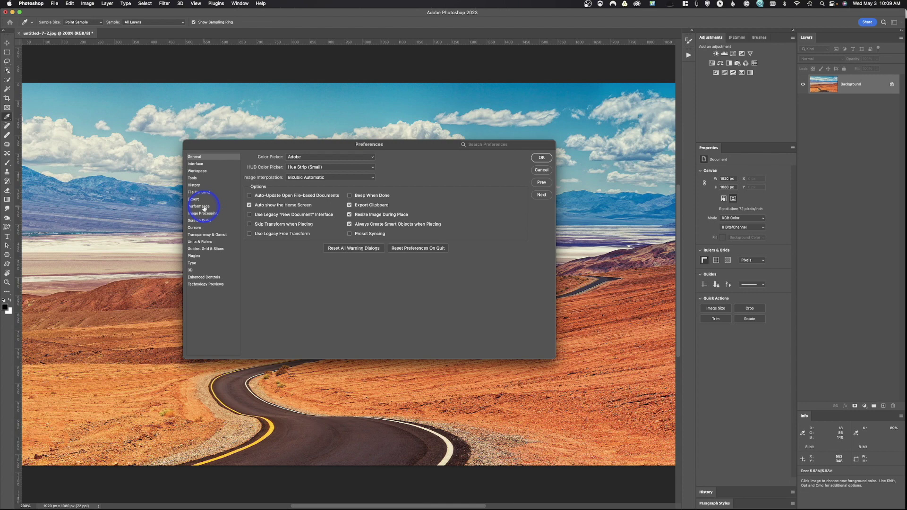
pyautogui.click(199, 206)
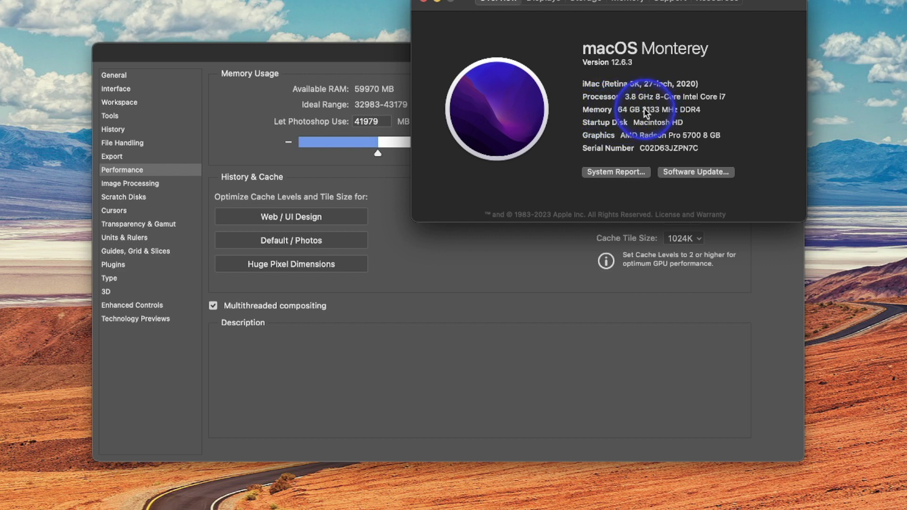
pyautogui.click(423, 1)
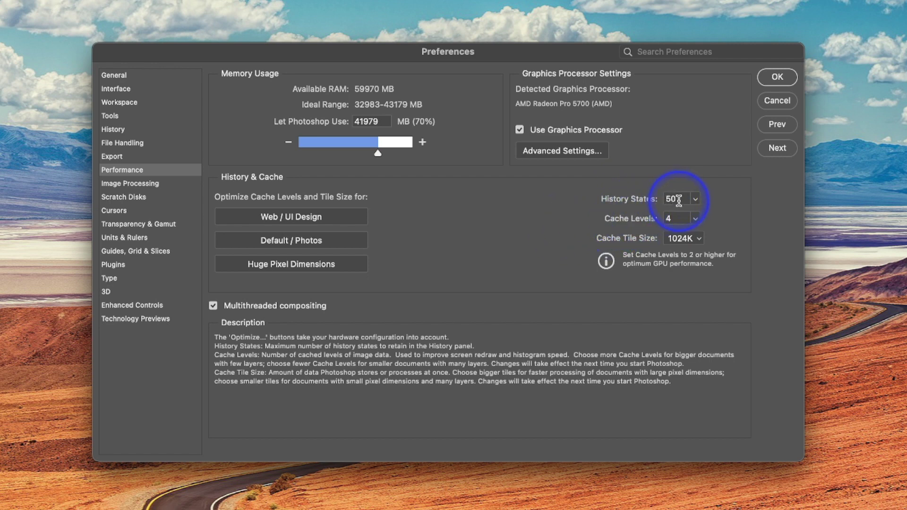
# - Enter 4 for Cache Levels, then switch to the Scratch Disks preferences
pyautogui.write('4')
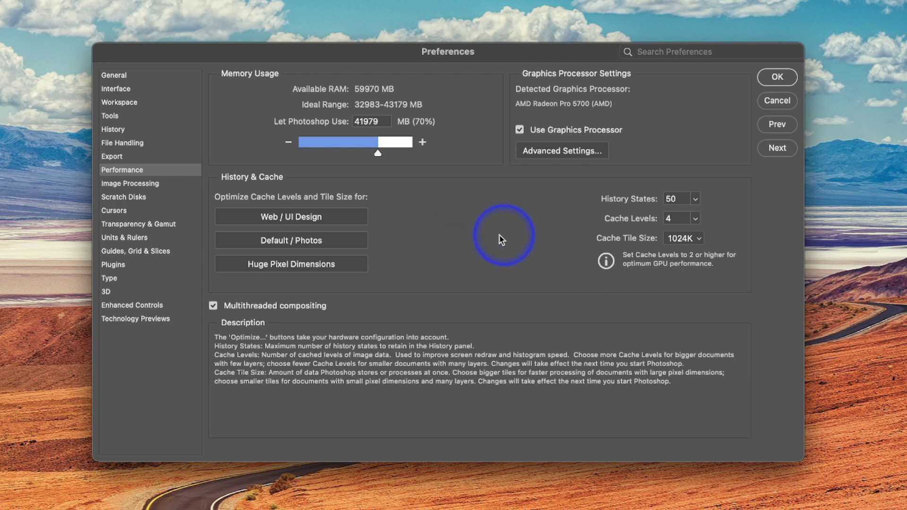
pyautogui.click(134, 198)
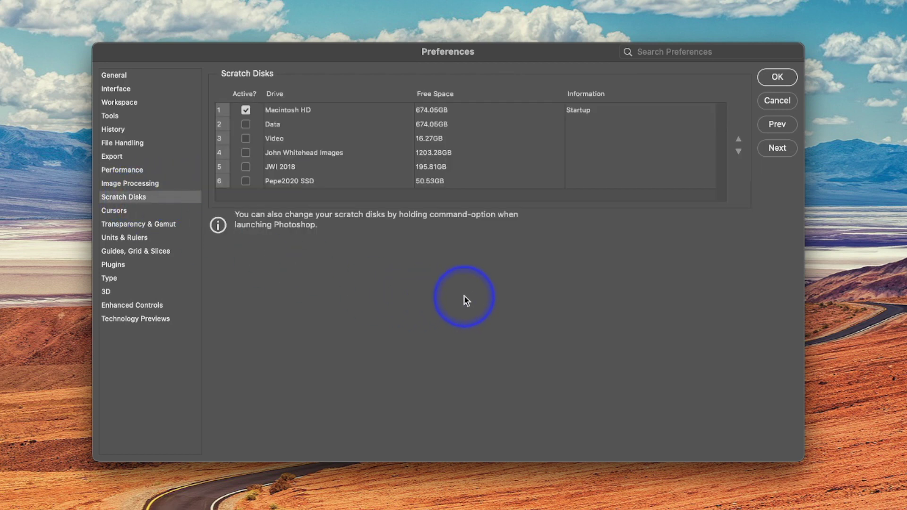